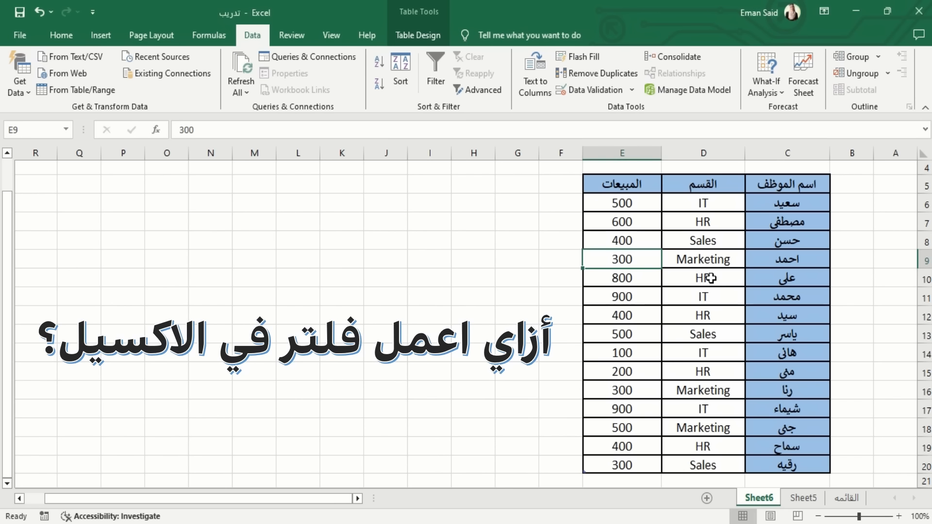
key("F2")
left_click(701, 303)
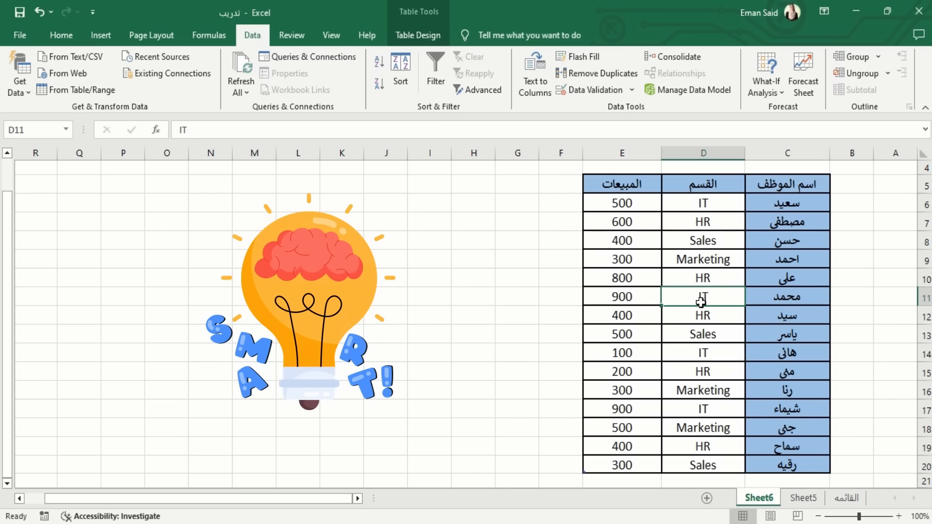
left_click(712, 242)
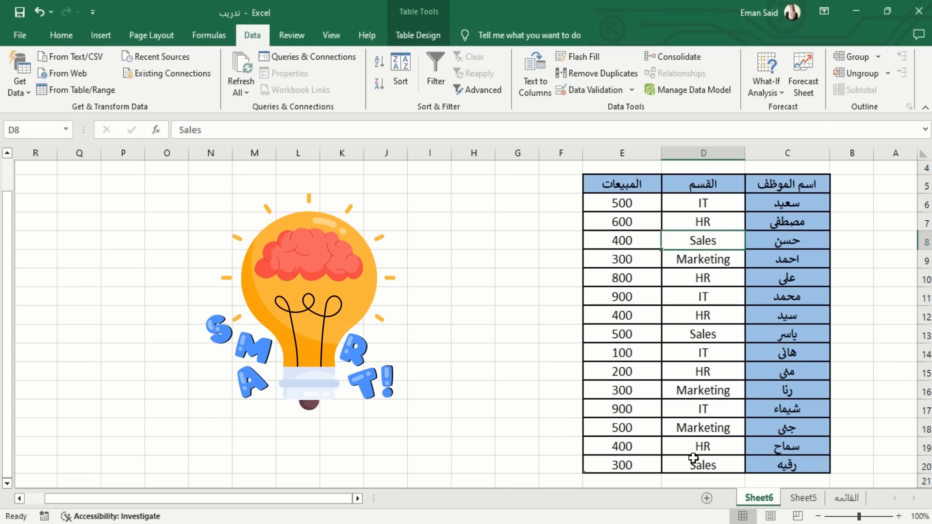
left_click(149, 314)
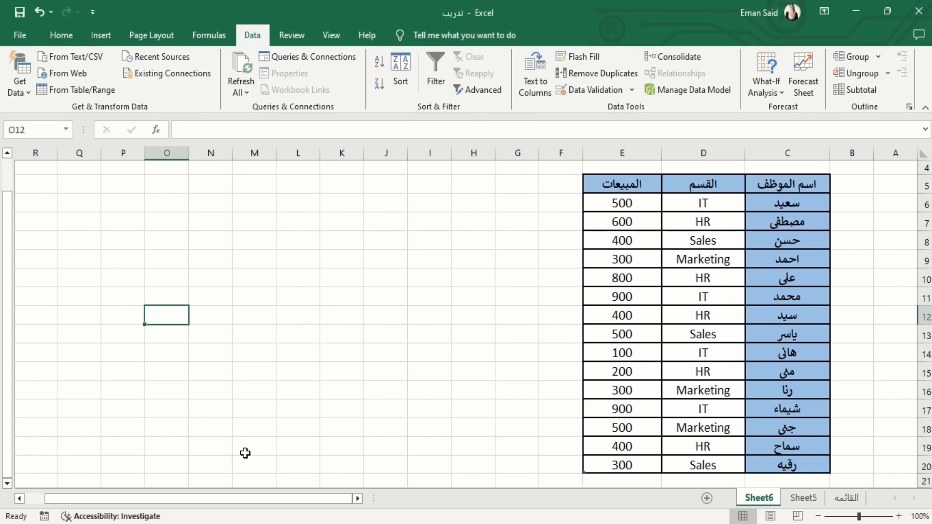
Turn on filtering for the employee table so each header gets a filter arrow.
left_click(719, 291)
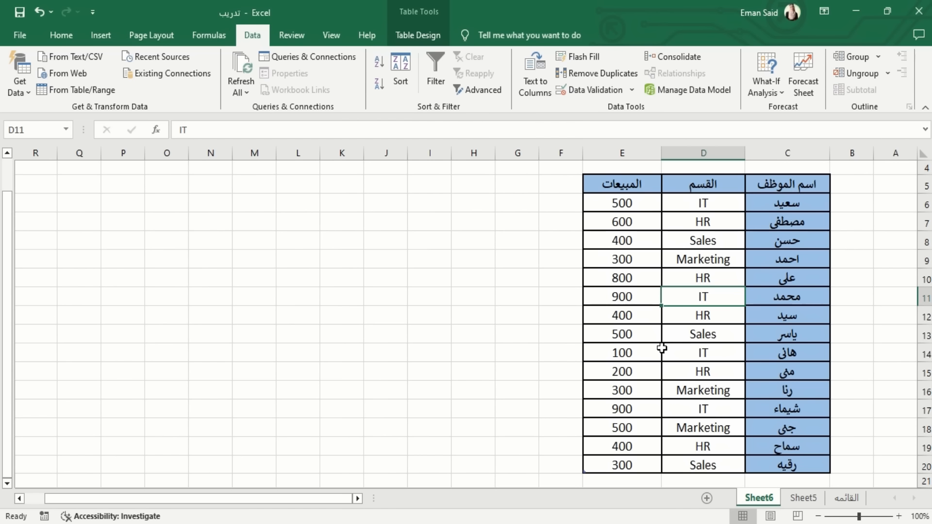
left_click(62, 34)
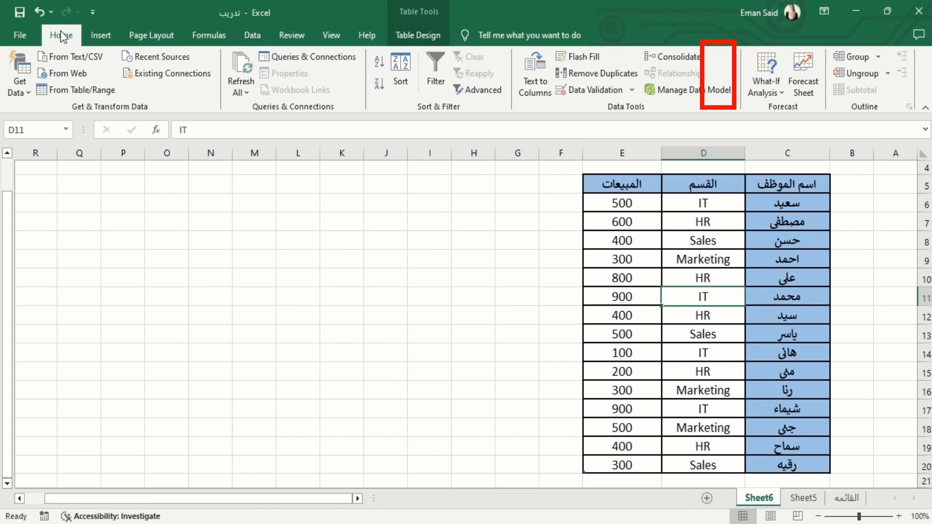
left_click(720, 92)
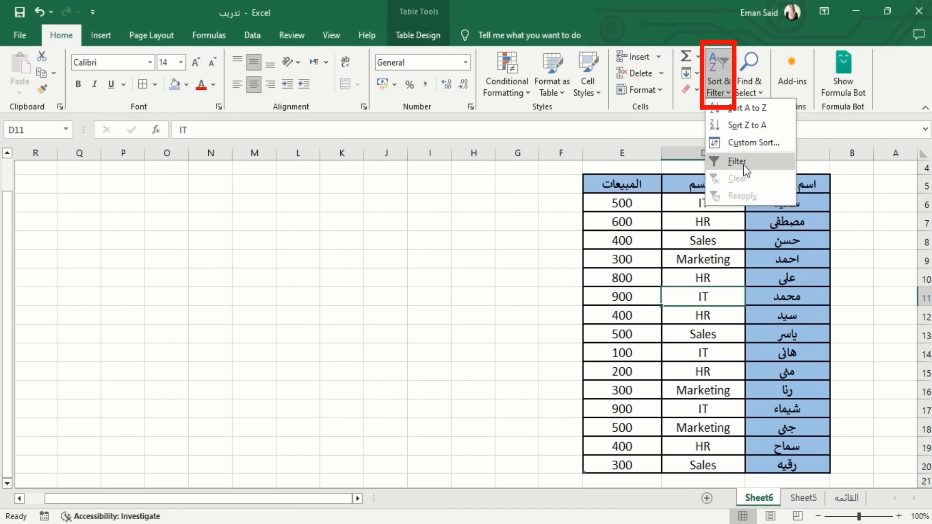
left_click(249, 34)
left_click(249, 34)
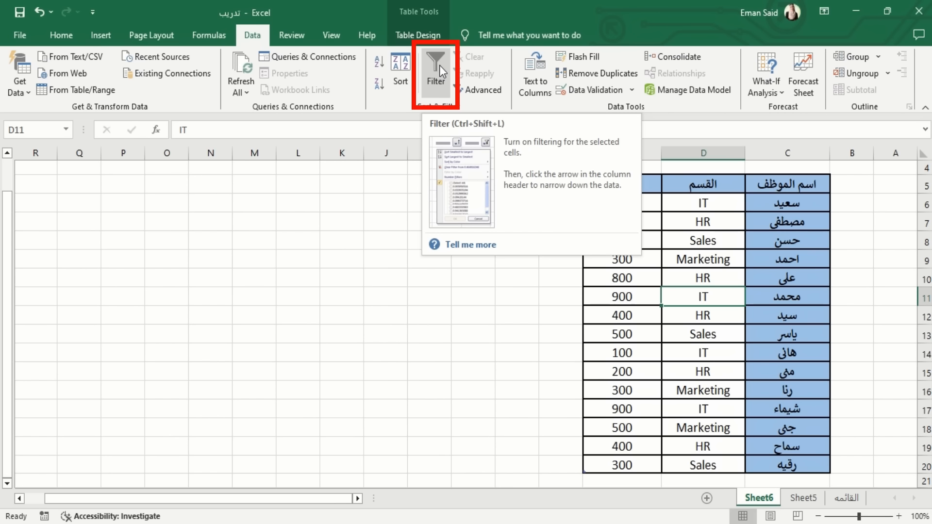
left_click(439, 71)
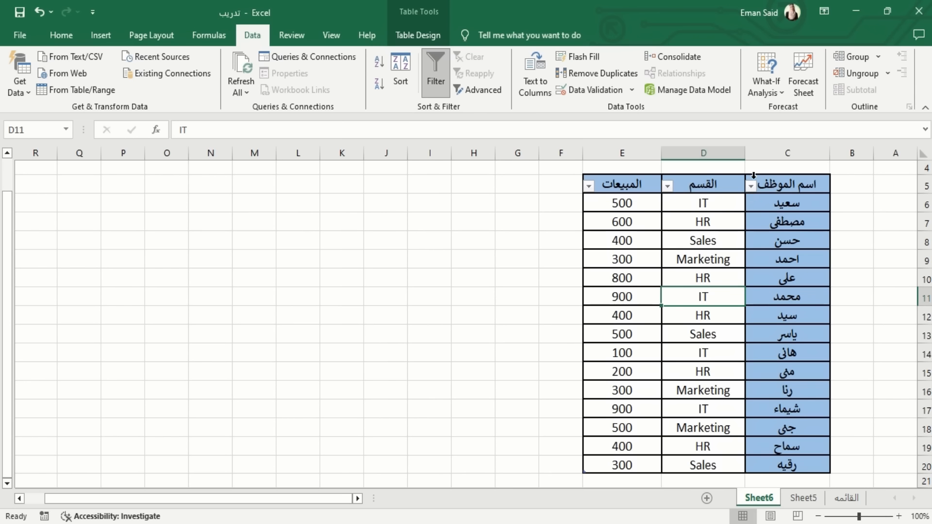
Filter the القسم column to show only the HR rows.
left_click(667, 188)
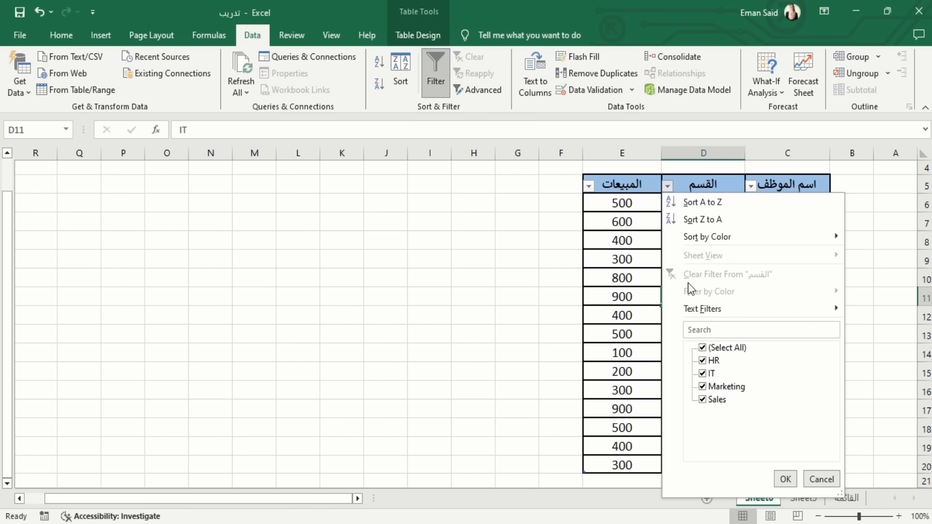
left_click(703, 349)
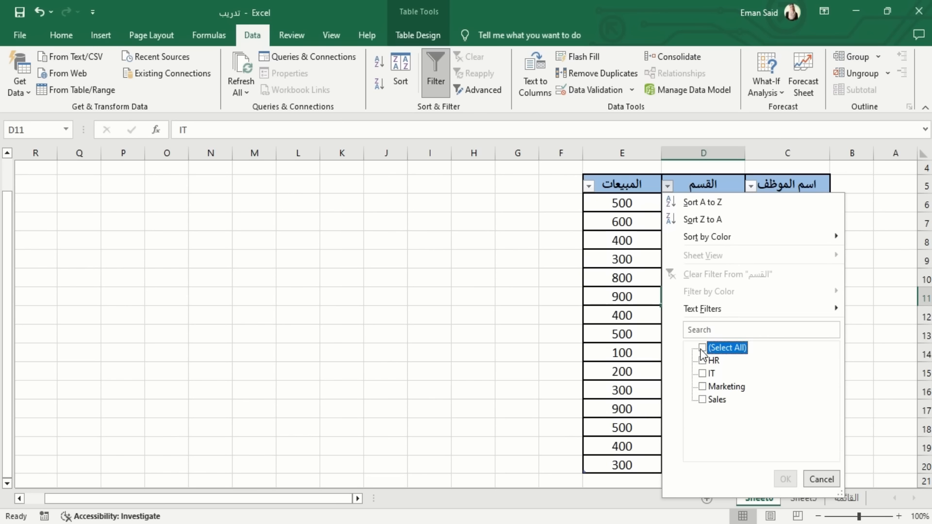
left_click(708, 360)
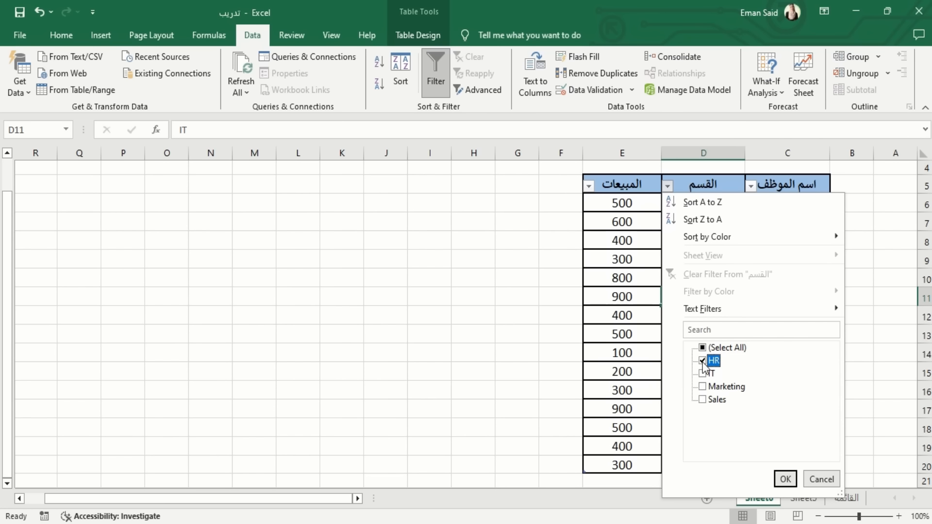
left_click(786, 479)
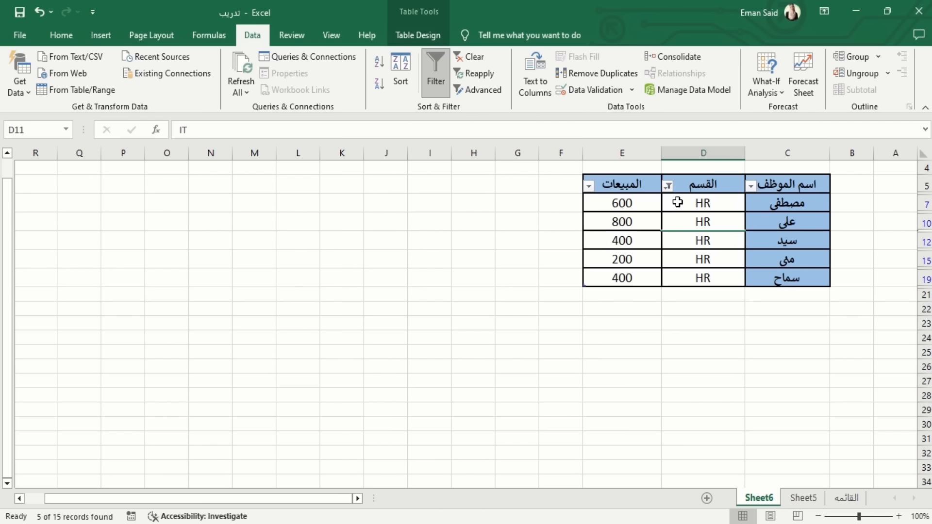
Clear the filter from the القسم column and filter it to show only the IT rows.
mouse_move(668, 193)
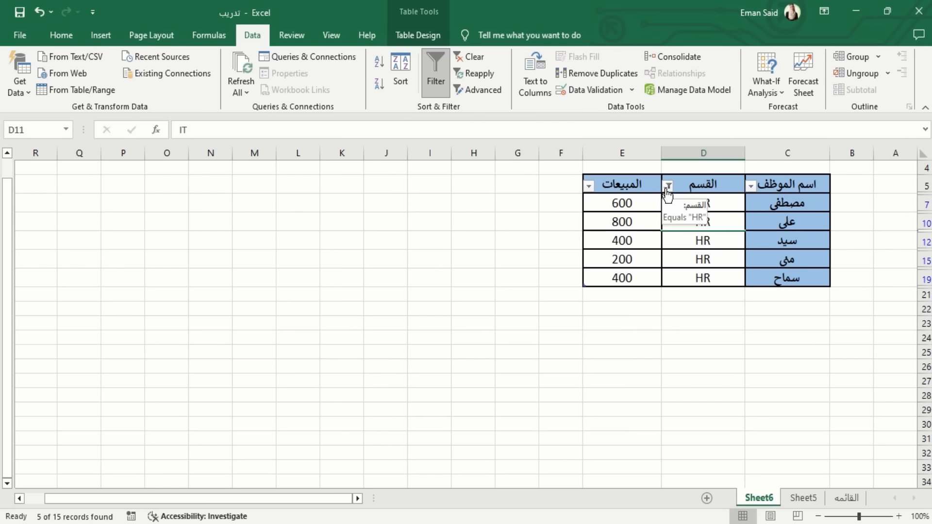
left_click(669, 187)
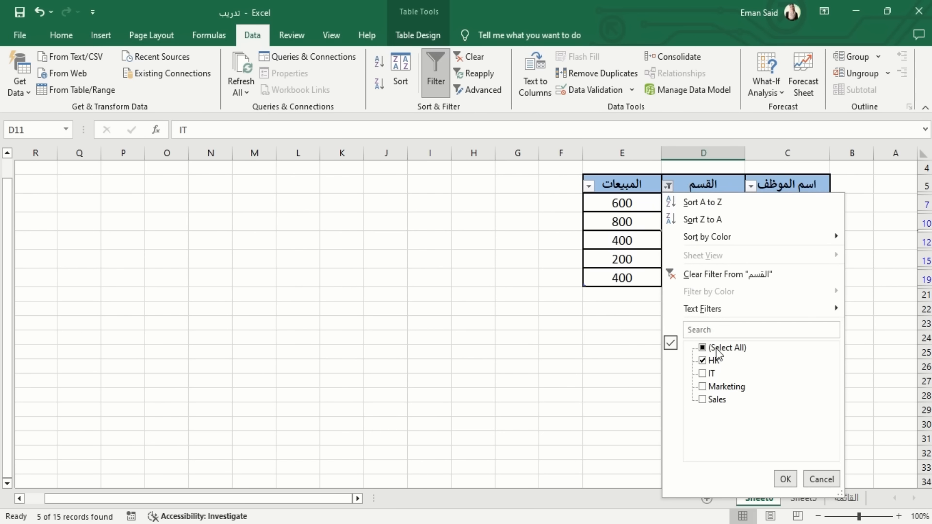
left_click(707, 275)
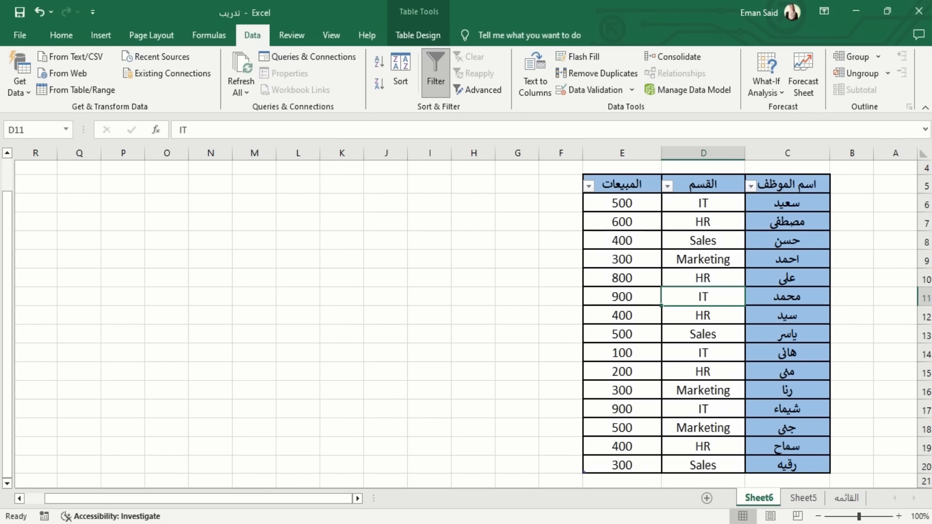
left_click(668, 189)
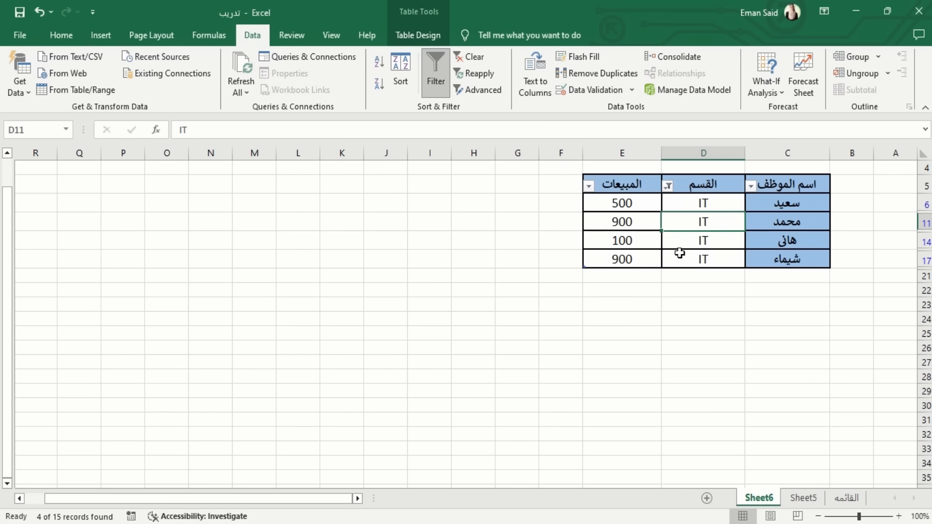
Clear the IT filter from the القسم column to show all employees again.
mouse_move(666, 193)
left_click(668, 186)
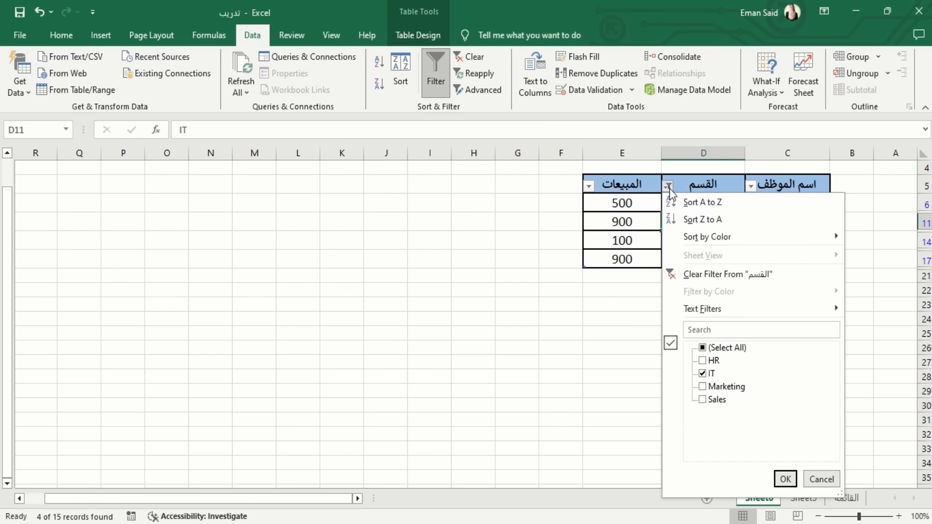
left_click(711, 276)
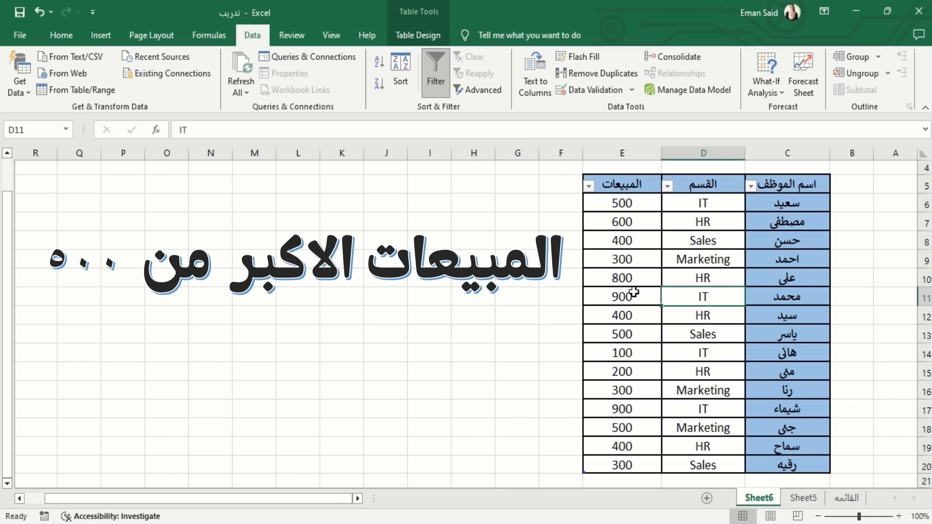
Apply a number filter to the المبيعات column for values greater than 500.
left_click(589, 186)
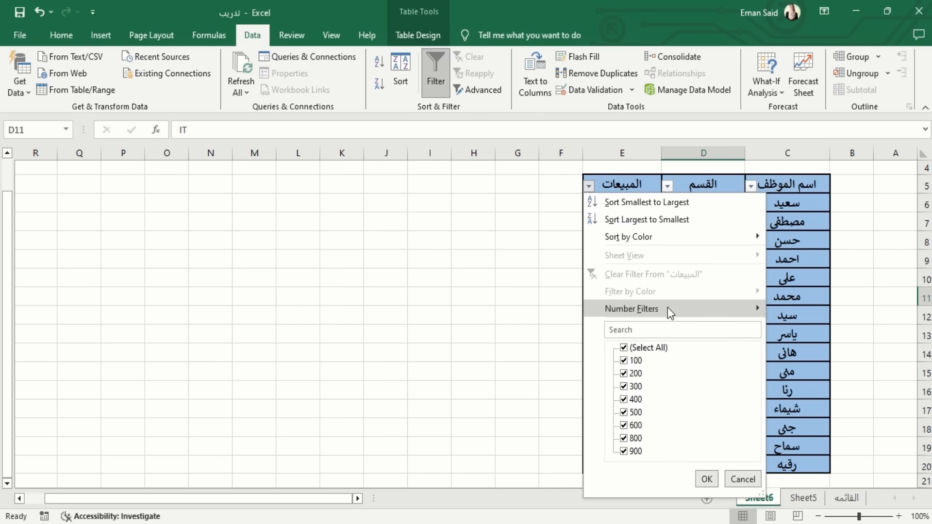
mouse_move(677, 313)
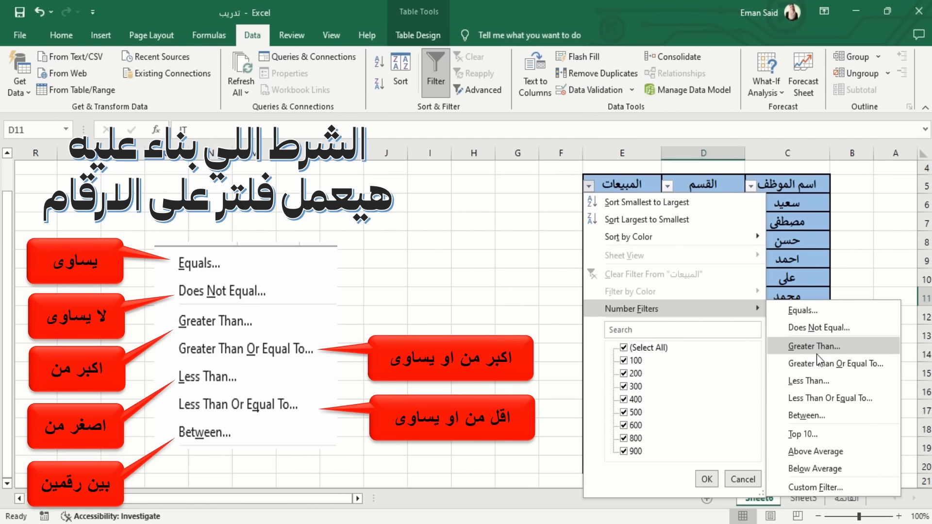
left_click(829, 350)
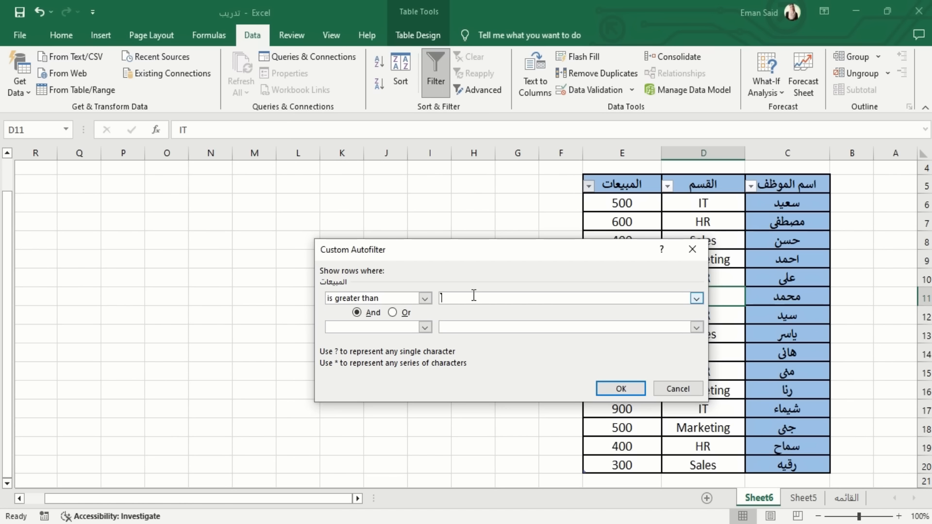
type("500")
left_click(637, 391)
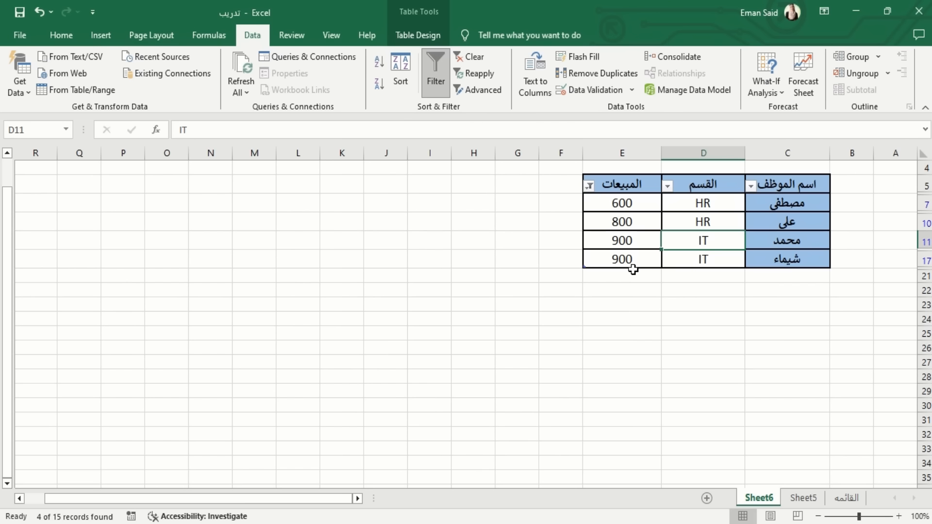
Clear the المبيعات filter and filter the القسم column to HR, IT and Sales.
left_click(590, 187)
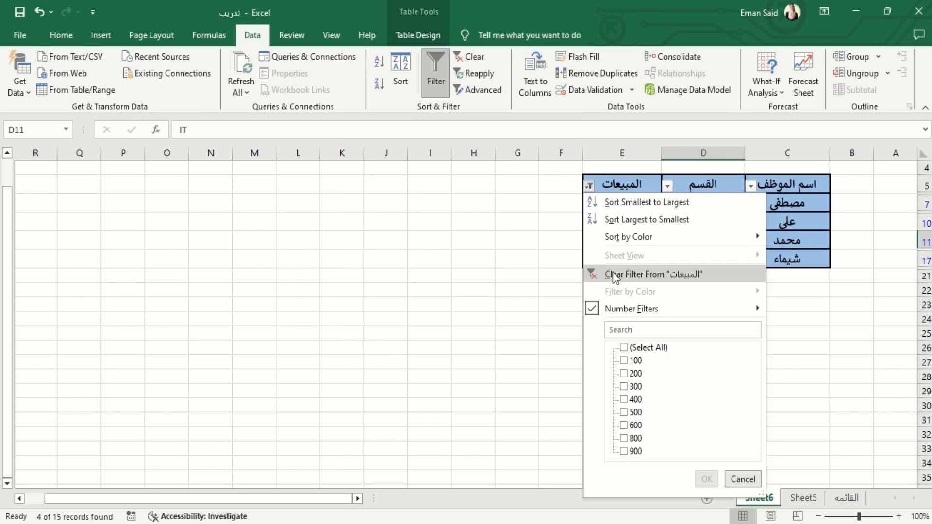
left_click(627, 275)
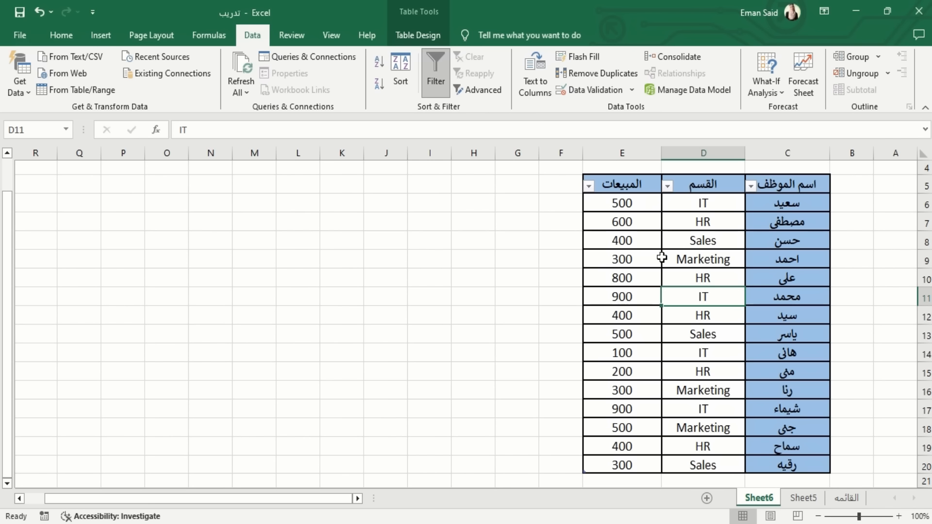
left_click(668, 186)
left_click(702, 348)
left_click(704, 361)
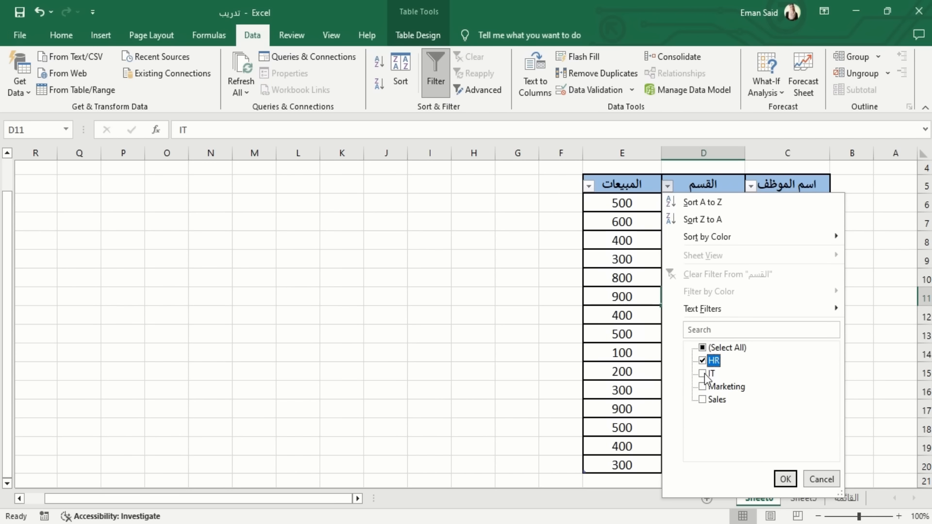
left_click(713, 399)
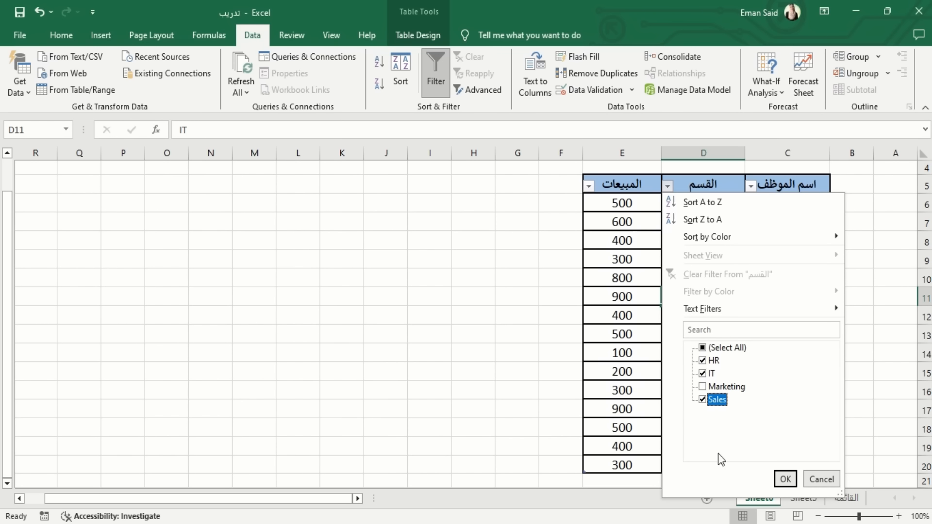
left_click(786, 479)
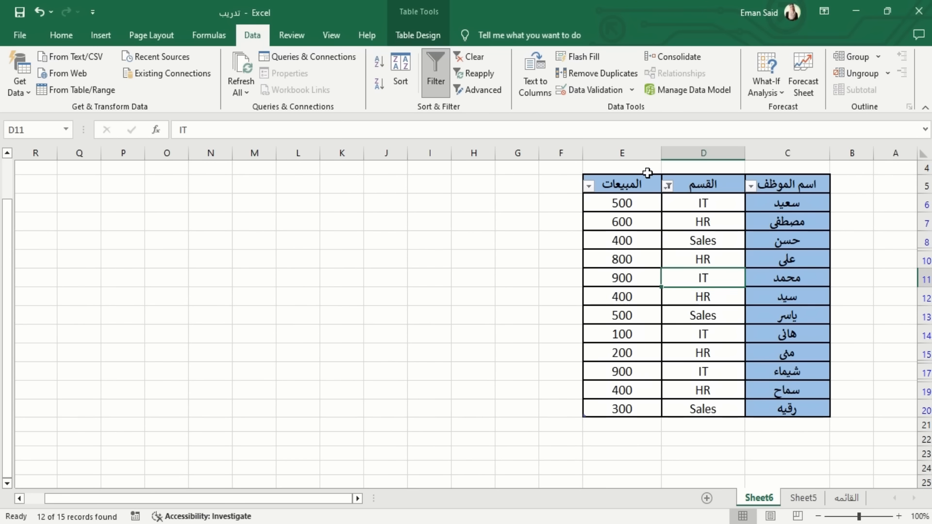
Add a number filter on the المبيعات column for values less than 500.
left_click(588, 187)
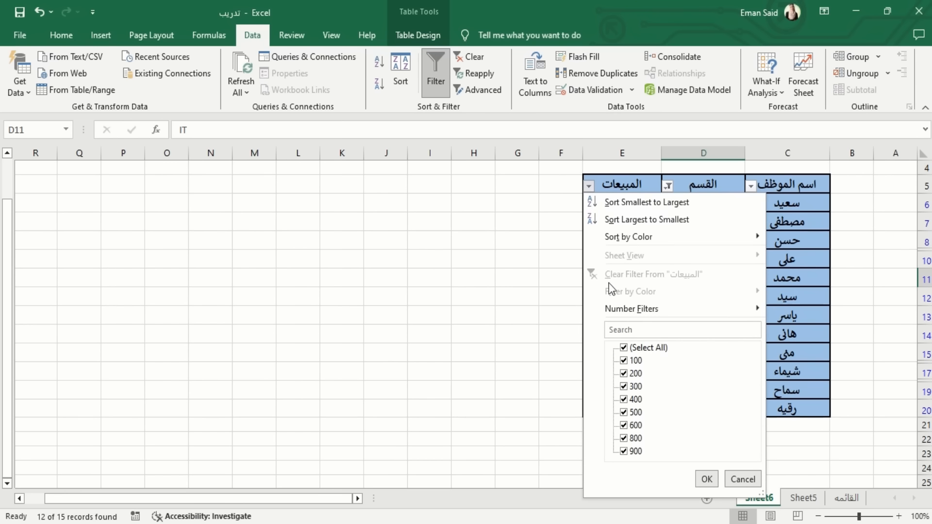
mouse_move(654, 314)
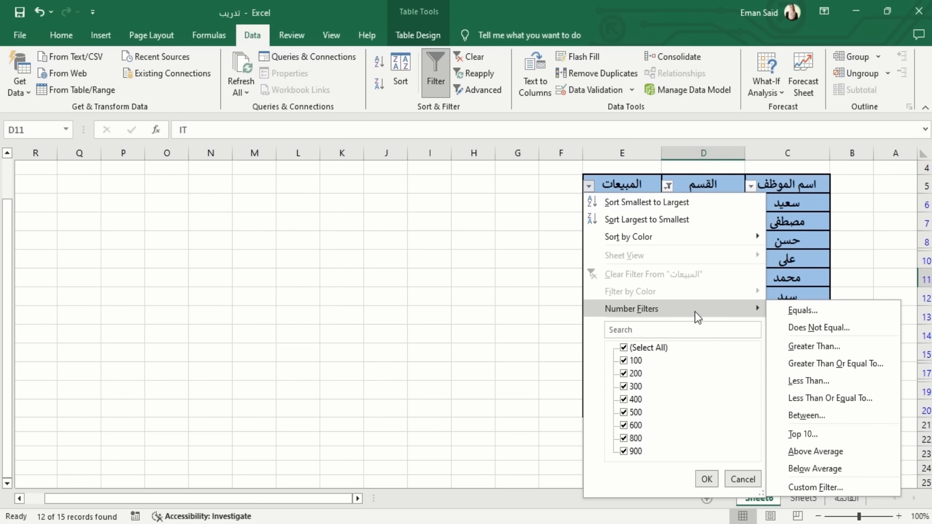
left_click(822, 380)
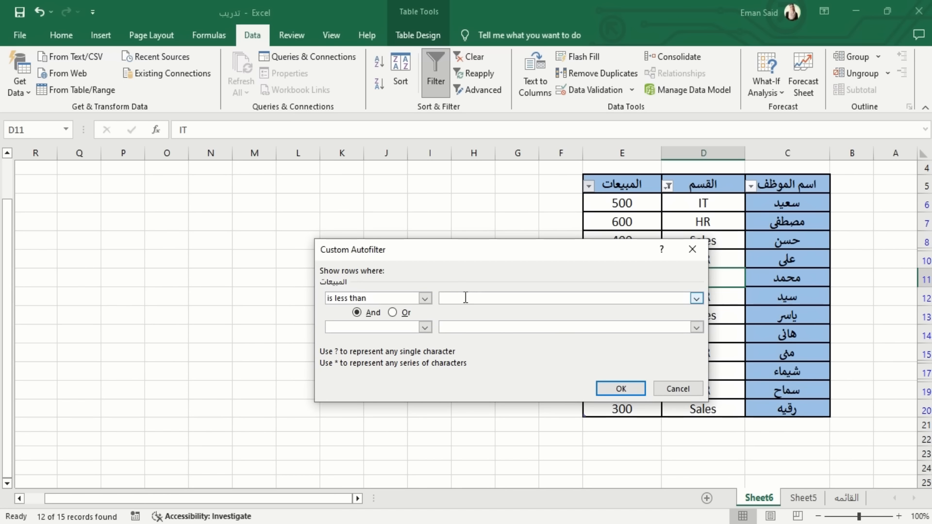
type("500")
left_click(623, 388)
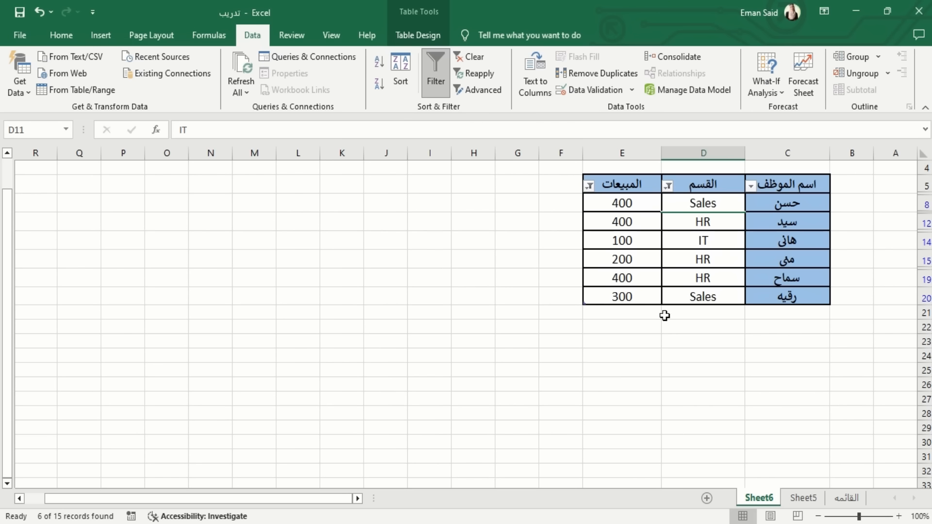
Clear the filters from both the القسم and المبيعات columns.
left_click(667, 190)
left_click(712, 275)
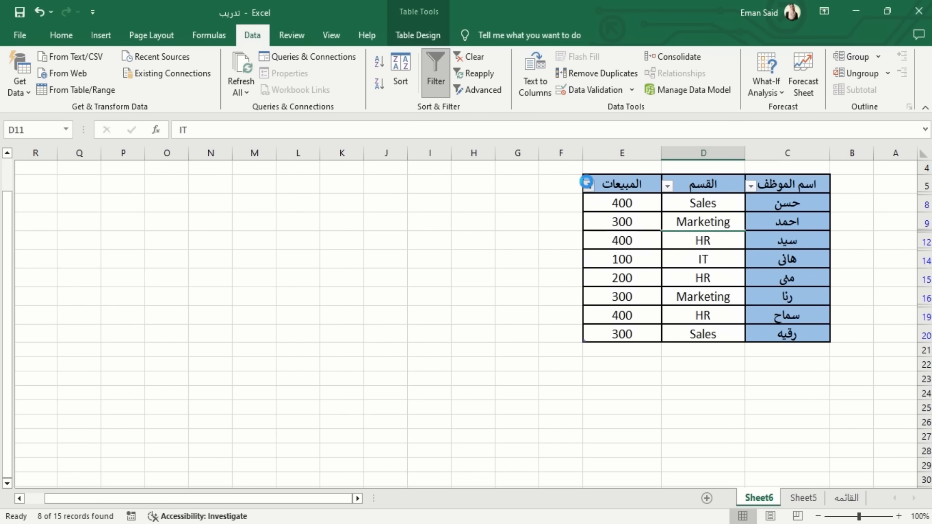
left_click(586, 183)
left_click(630, 271)
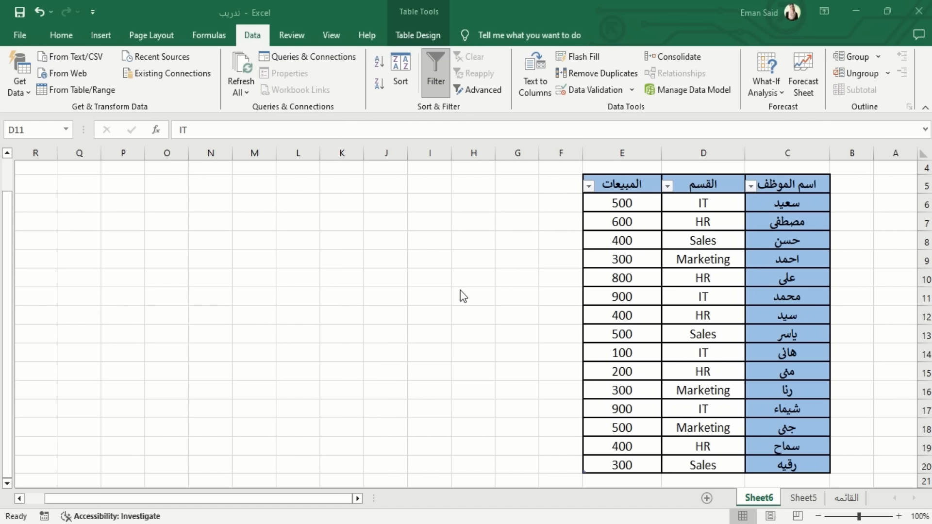
Examine the sort options in the filter lists of the اسم الموظف and المبيعات columns.
left_click(751, 188)
left_click(751, 187)
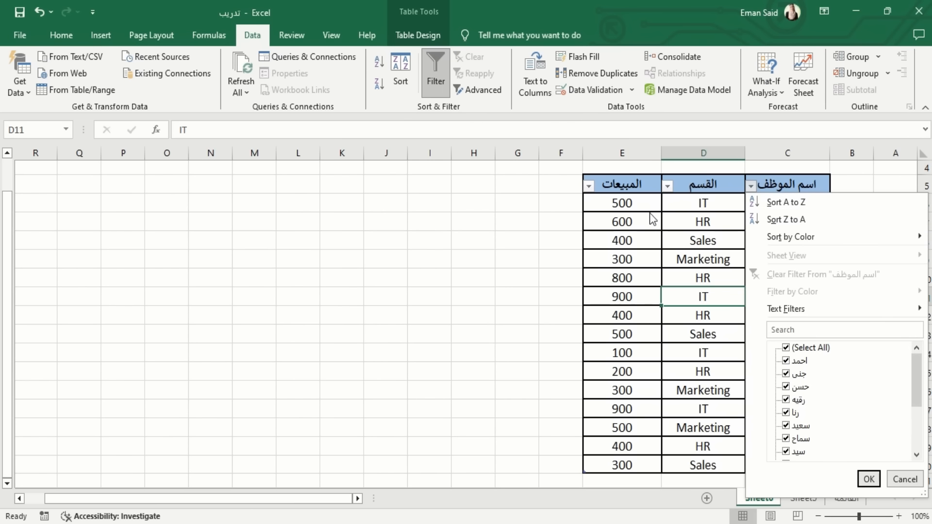
left_click(589, 186)
left_click(589, 187)
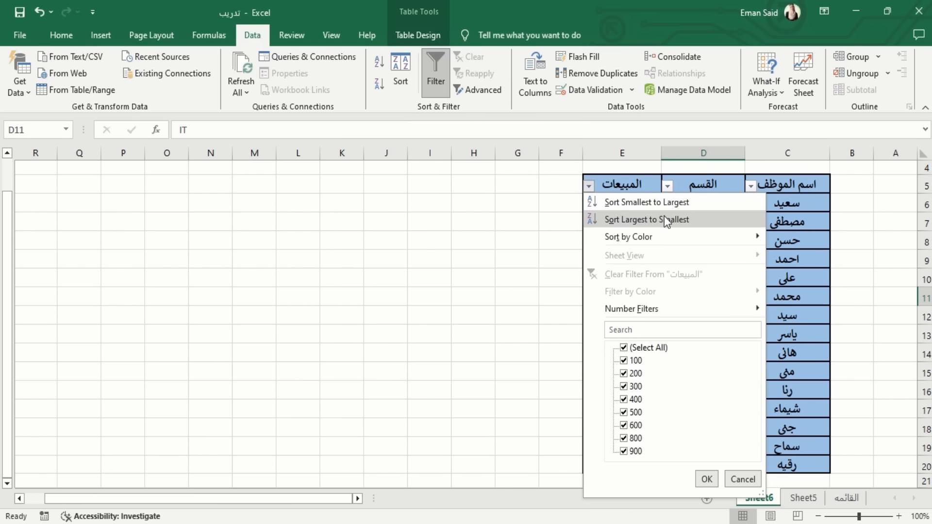
left_click(518, 219)
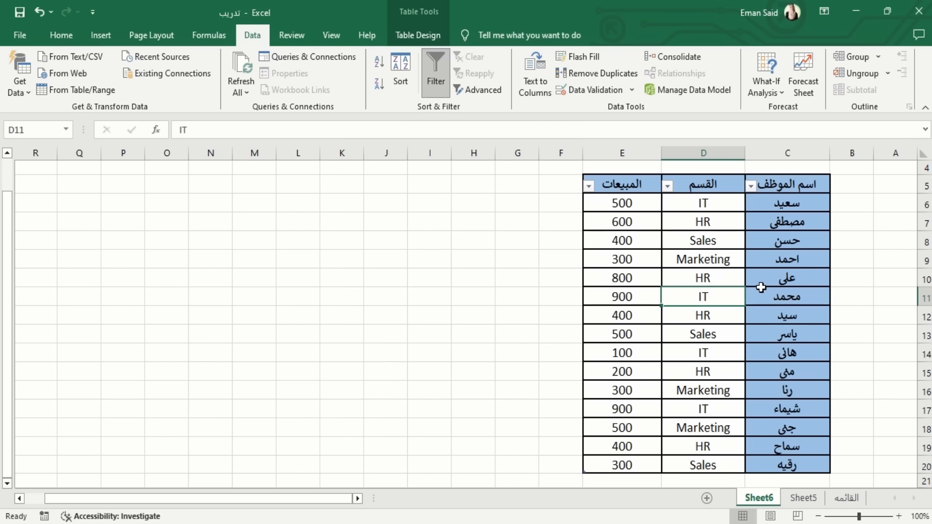
Compare the Sort & Filter options offered for a text cell and for a number cell of the table.
left_click(63, 34)
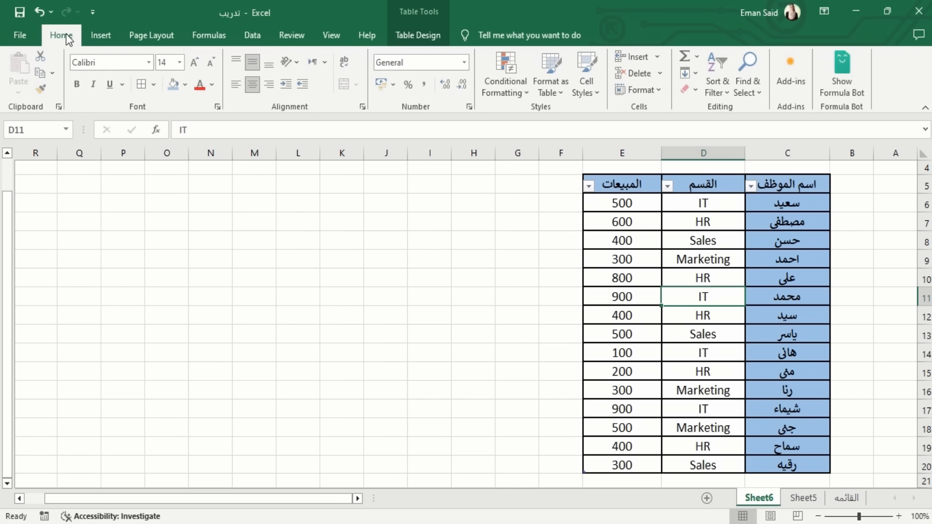
left_click(726, 89)
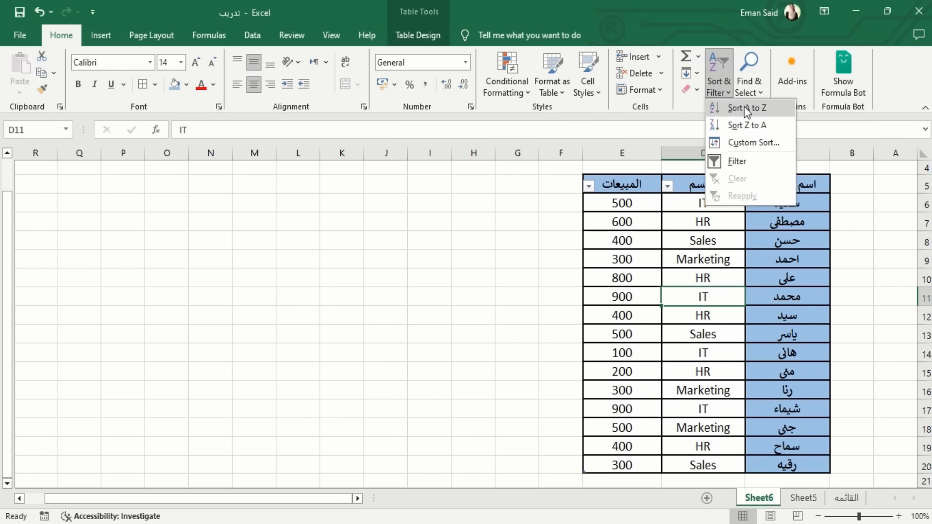
left_click(791, 281)
left_click(789, 280)
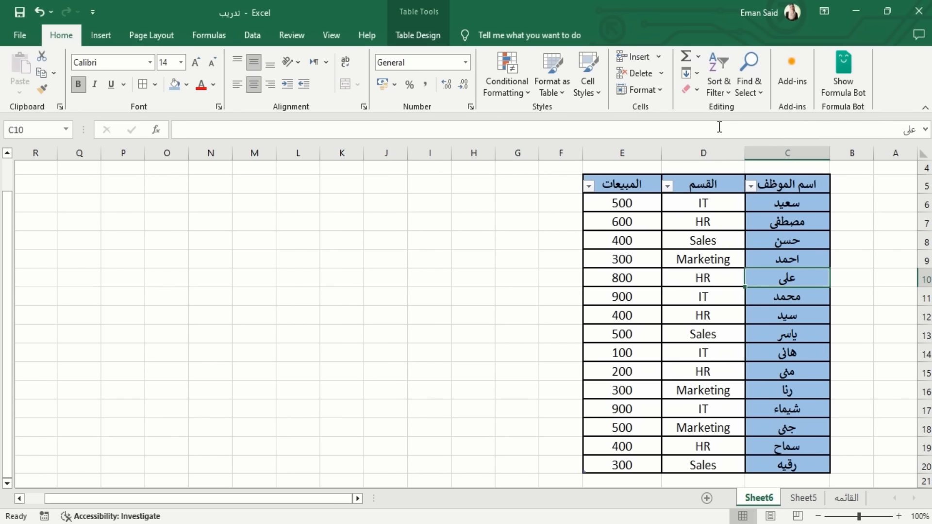
left_click(717, 79)
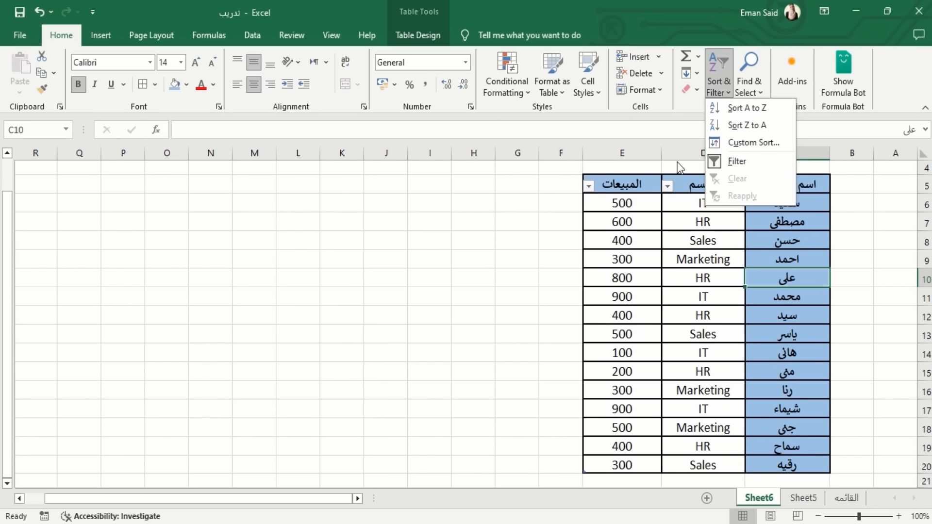
left_click(614, 259)
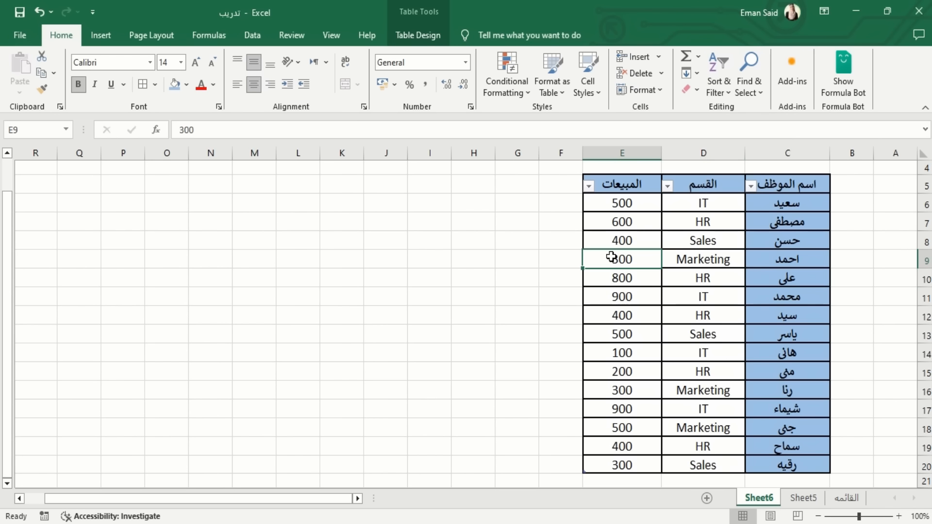
left_click(725, 85)
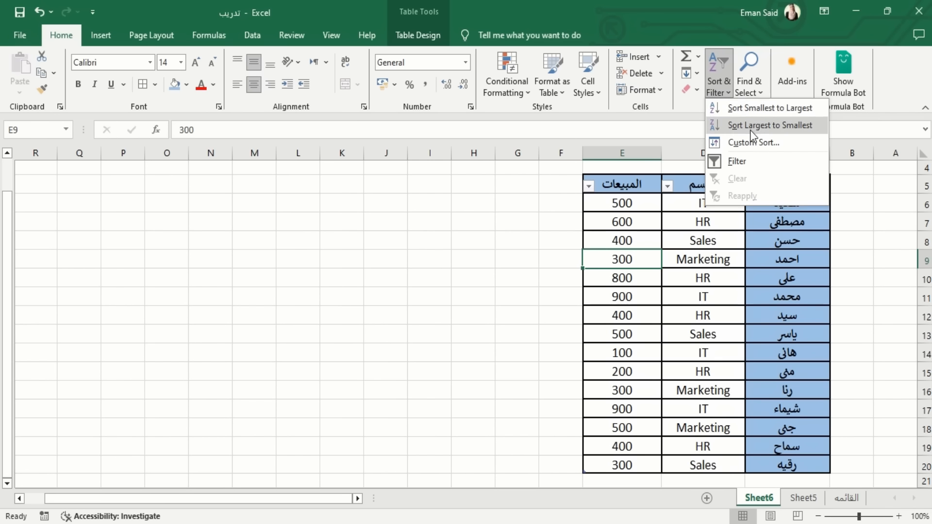
left_click(701, 294)
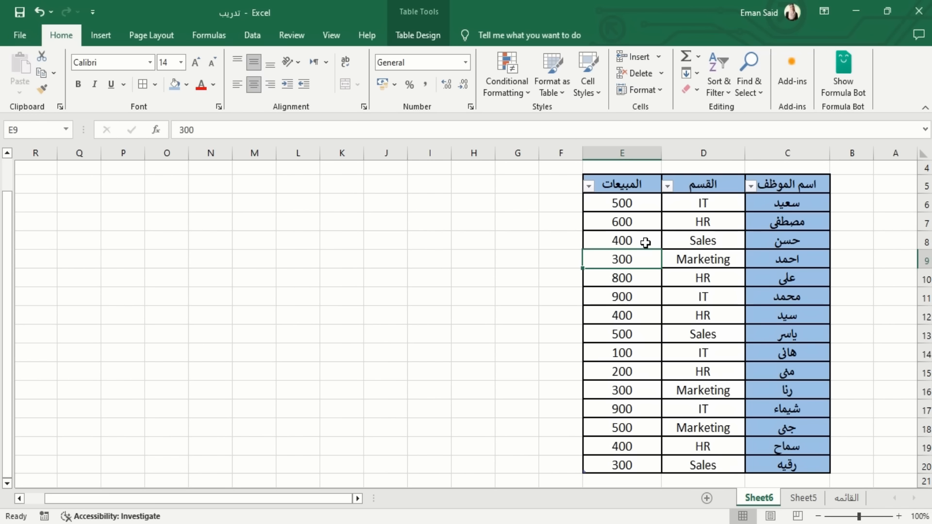
Sort the table by the المبيعات column from smallest to largest.
left_click_drag(646, 187, 657, 388)
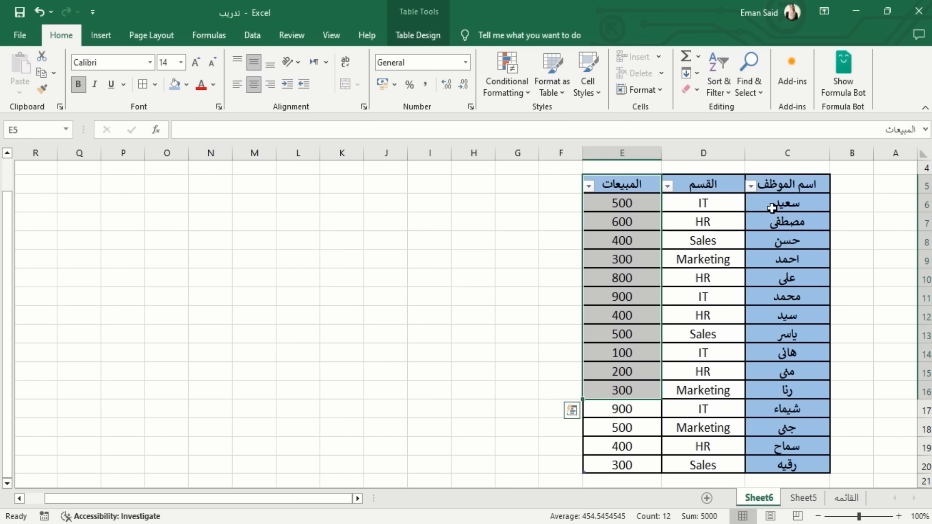
left_click(640, 240)
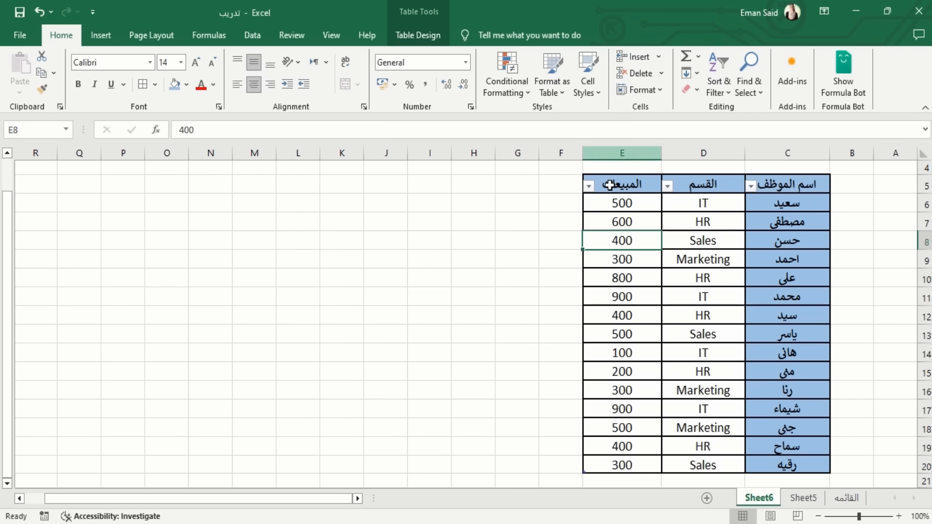
left_click(589, 187)
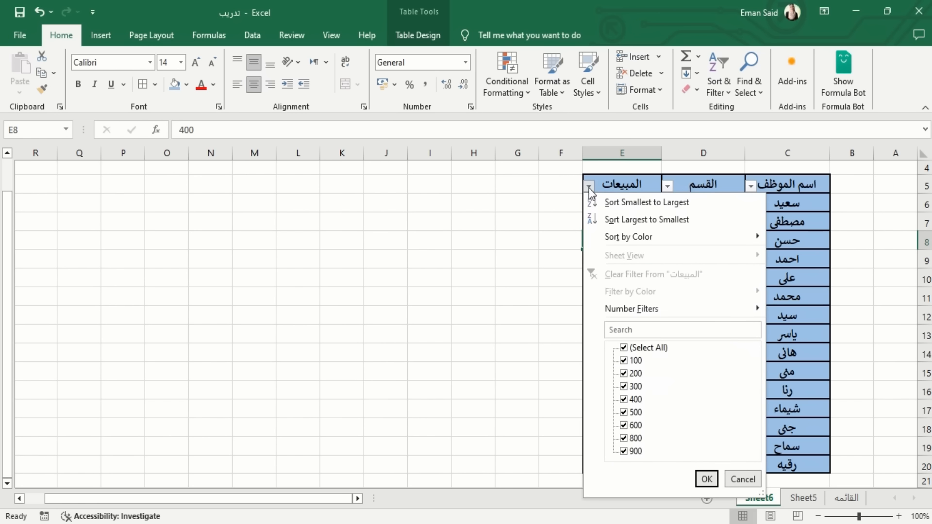
left_click(634, 202)
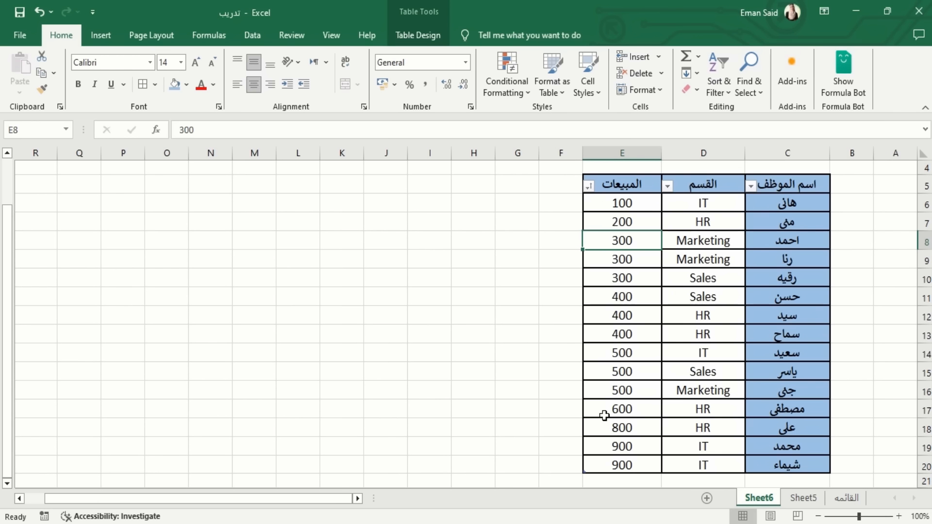
Sort the table by the اسم الموظف column from A to Z and undo that sort.
left_click(819, 202)
left_click(799, 204)
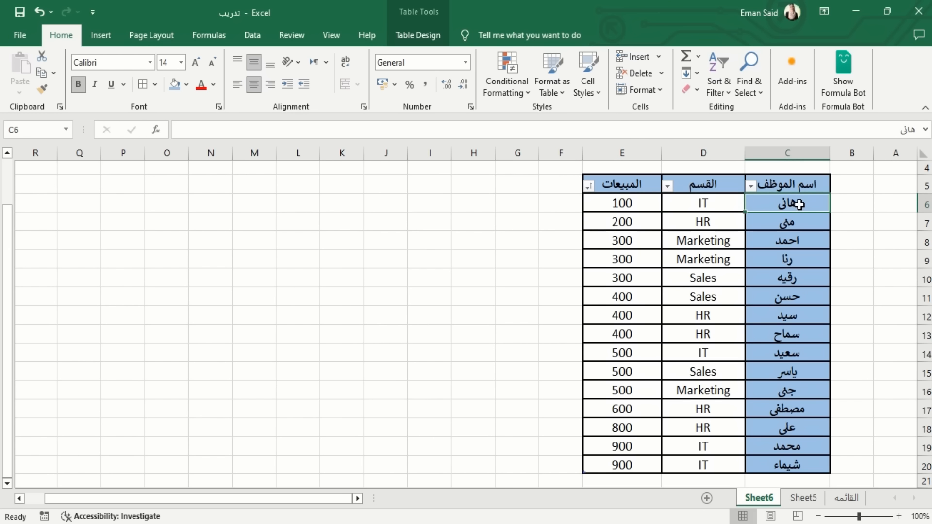
left_click(751, 187)
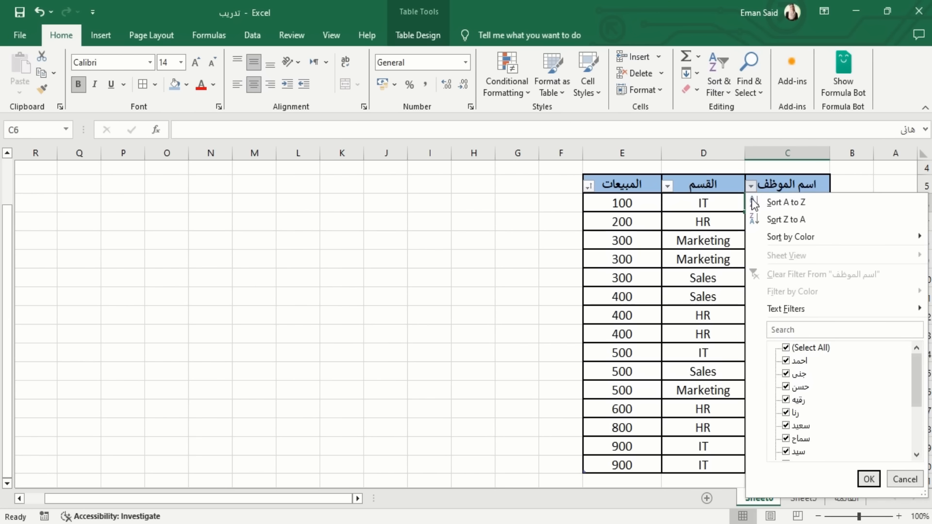
left_click(783, 204)
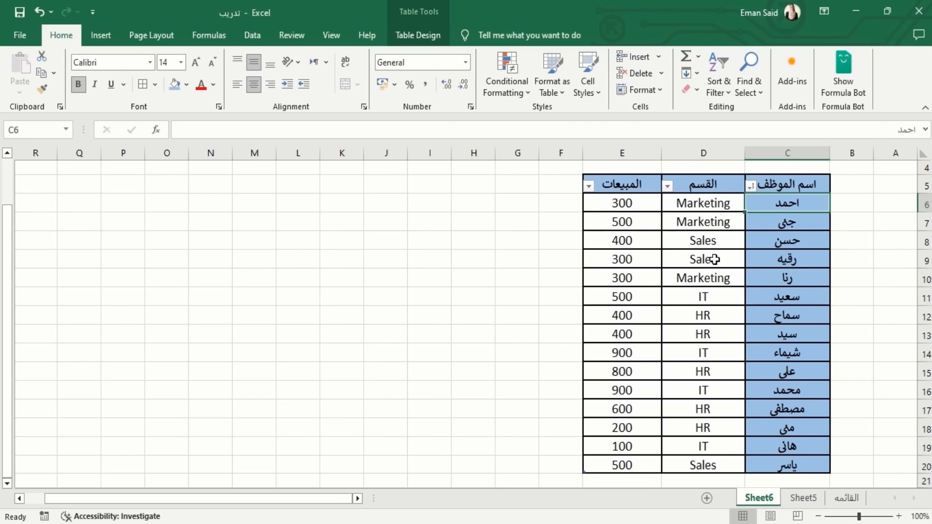
key("ctrl+z")
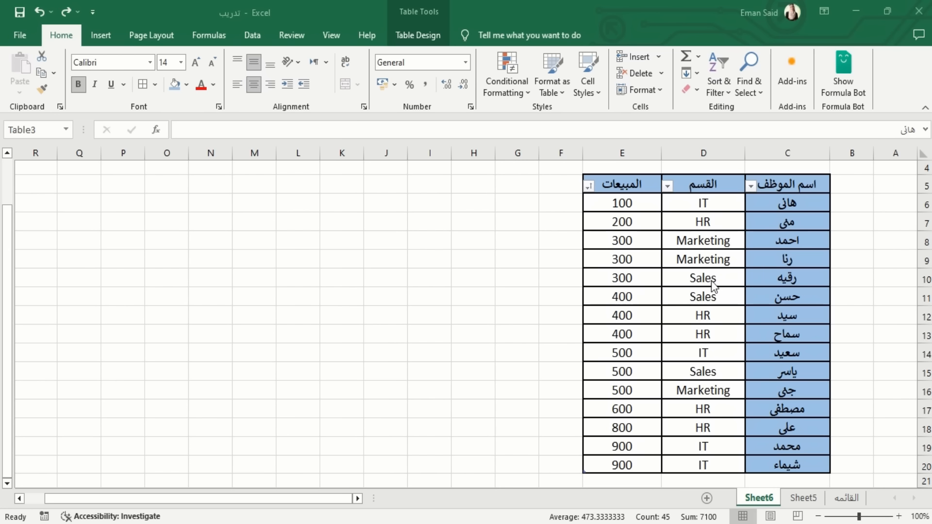
Remove the filter buttons from the table headers and undo the removal.
left_click(705, 335)
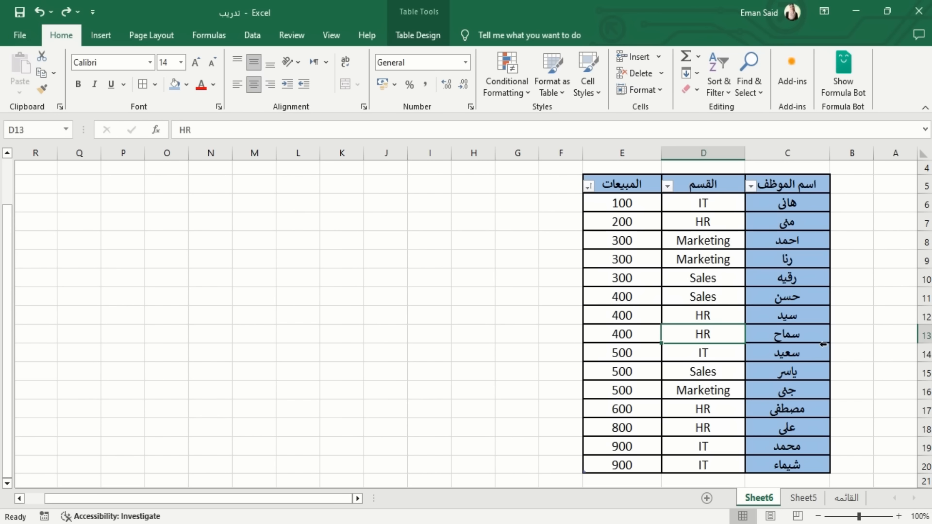
left_click(719, 82)
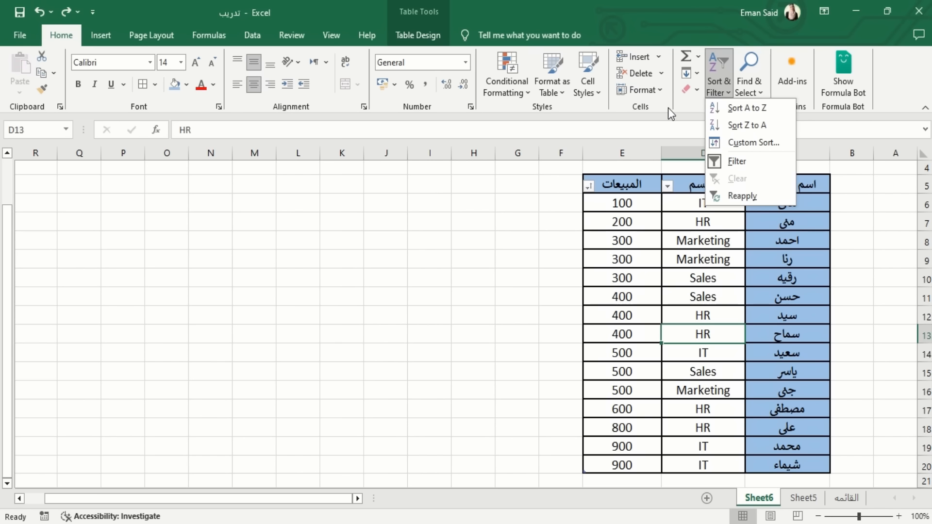
left_click(735, 162)
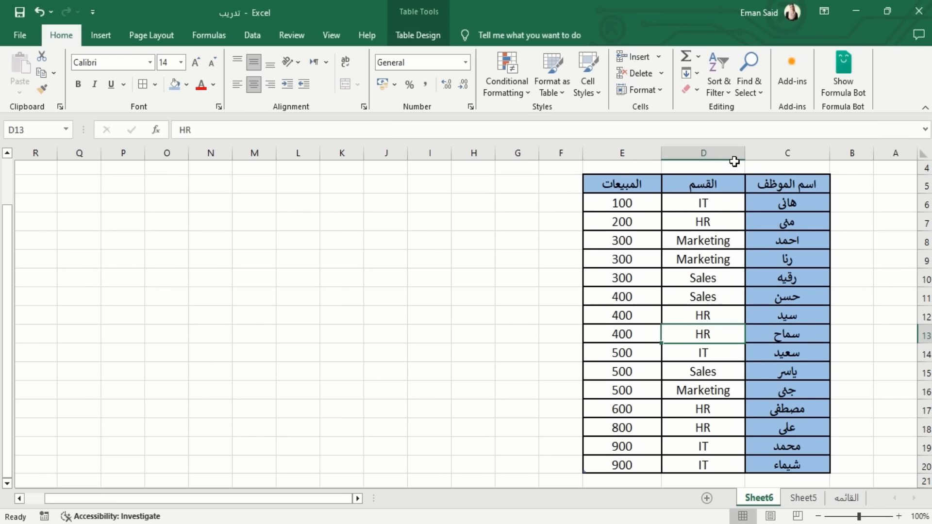
key("ctrl+z")
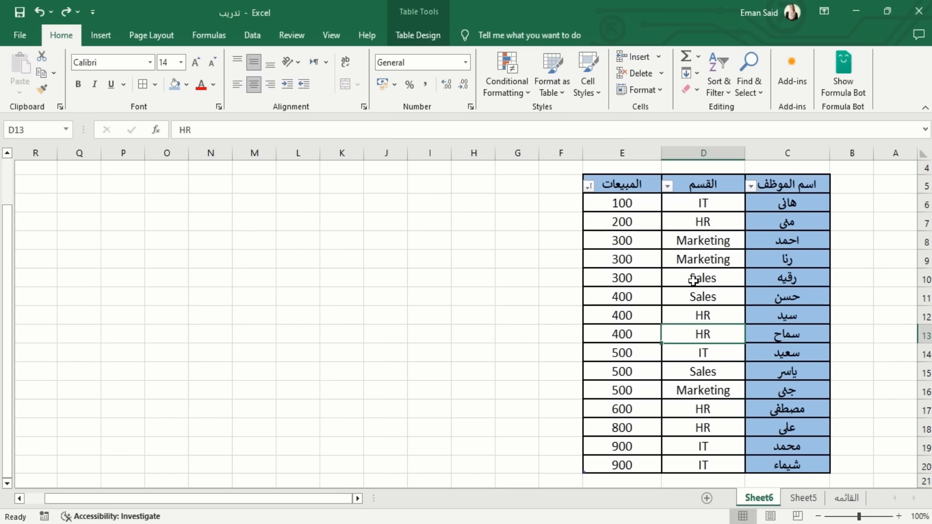
Switch the table's Filter off and back on.
left_click(258, 35)
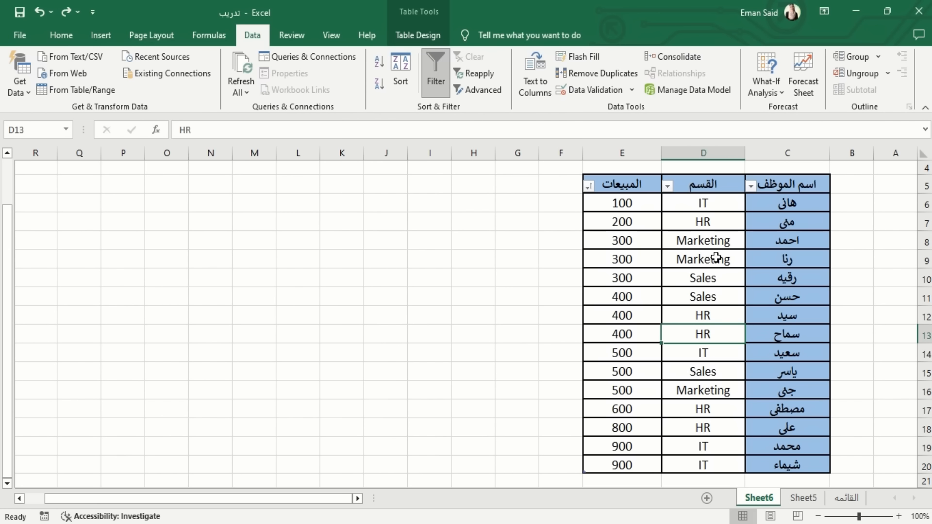
left_click(435, 65)
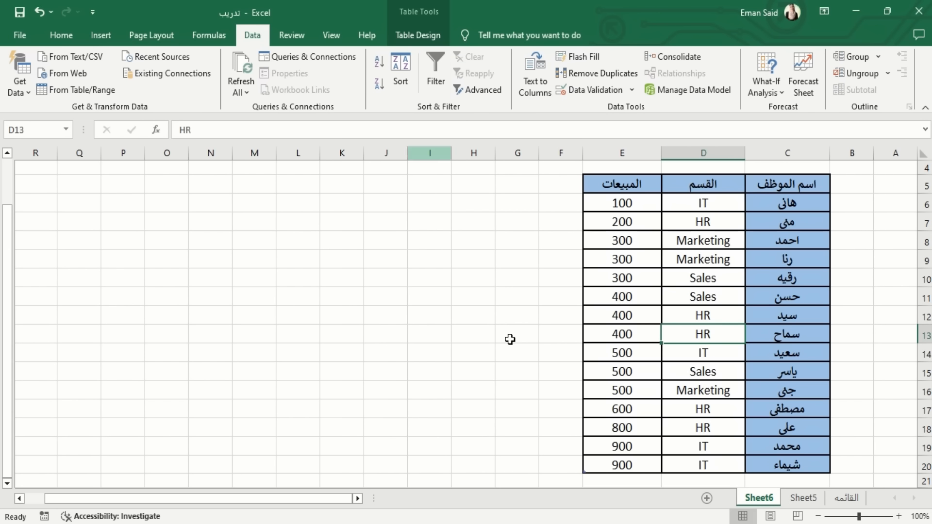
left_click(436, 74)
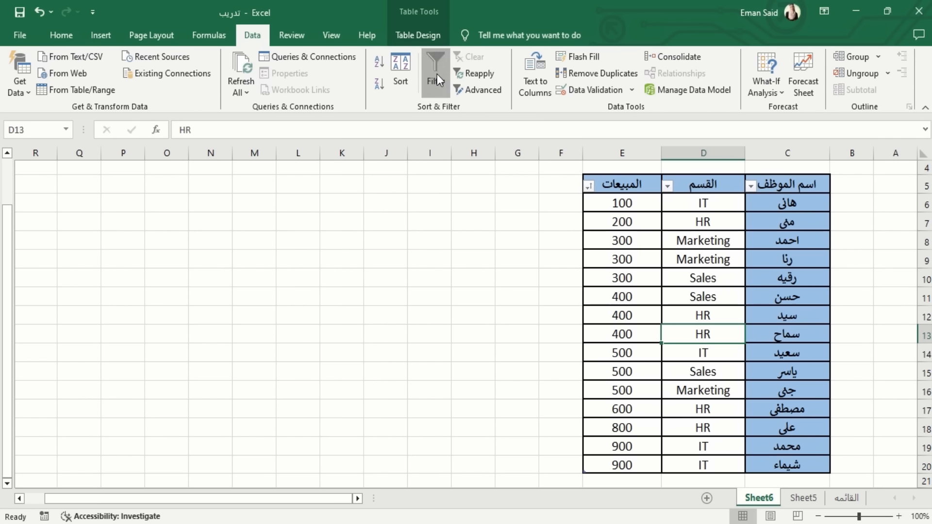